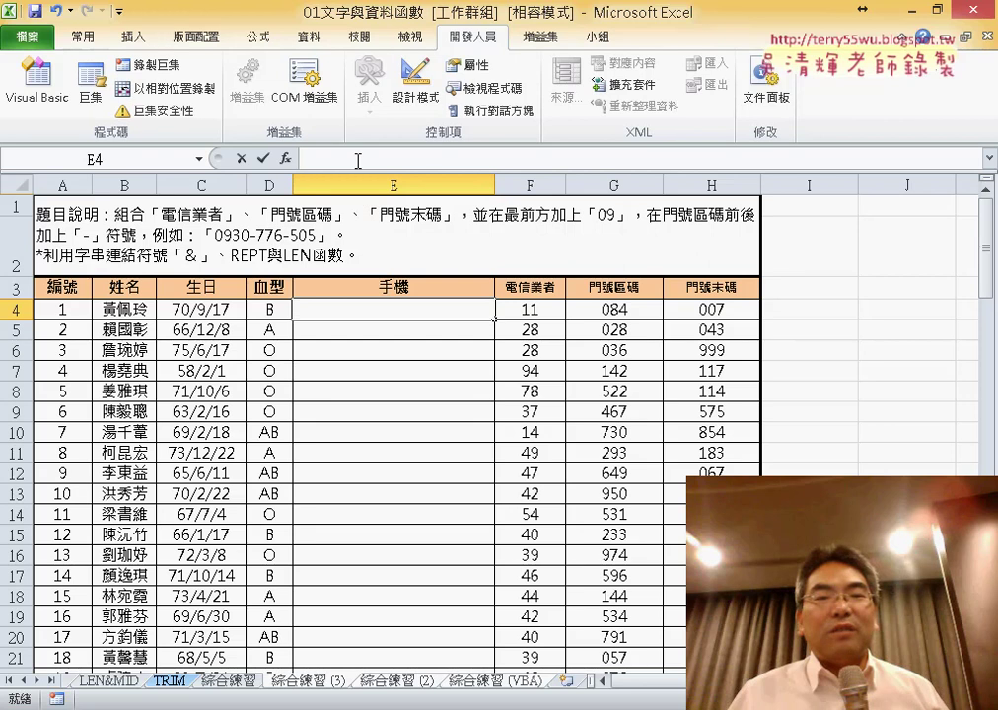
Enter ="09"&F4&"-"&G4 in E4 so it displays 0911-84
click(357, 159)
text(="0)
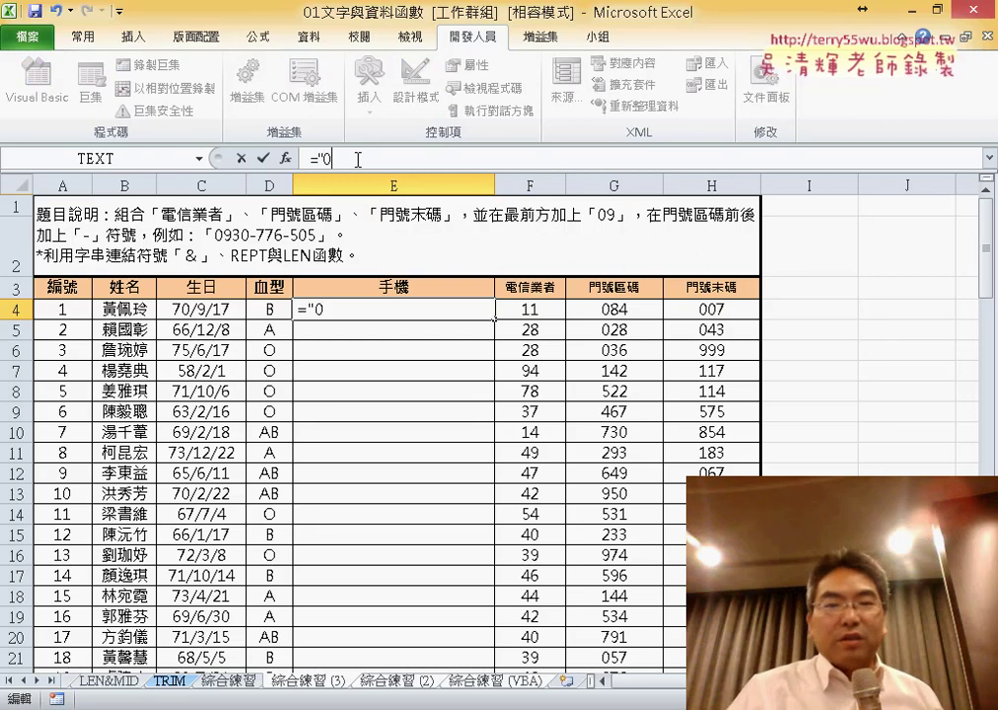
text(9)
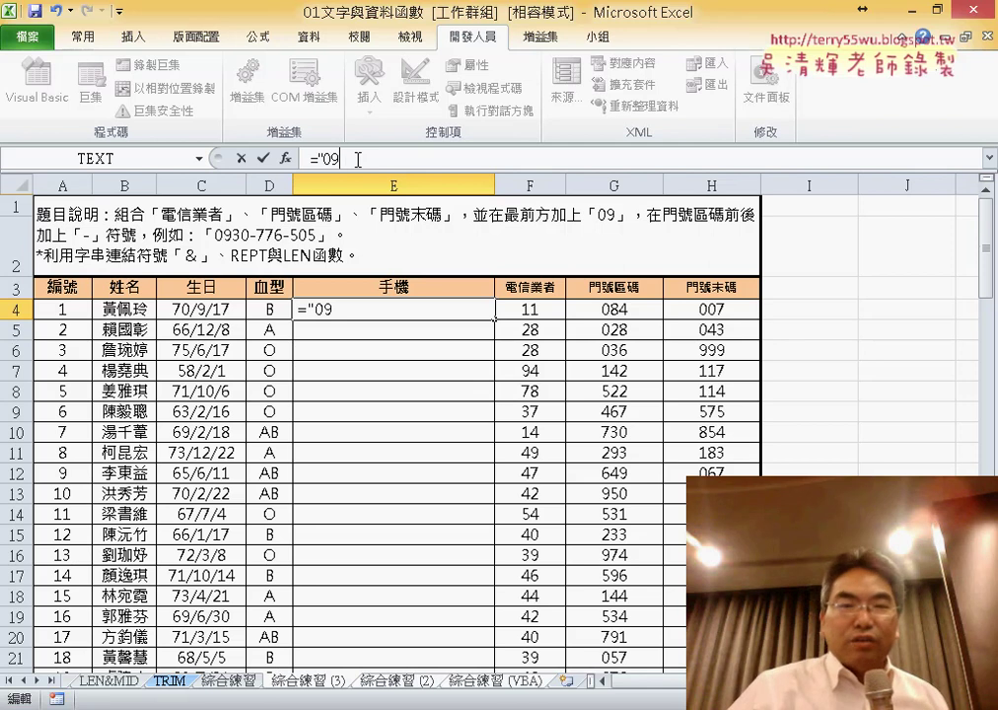
text("&)
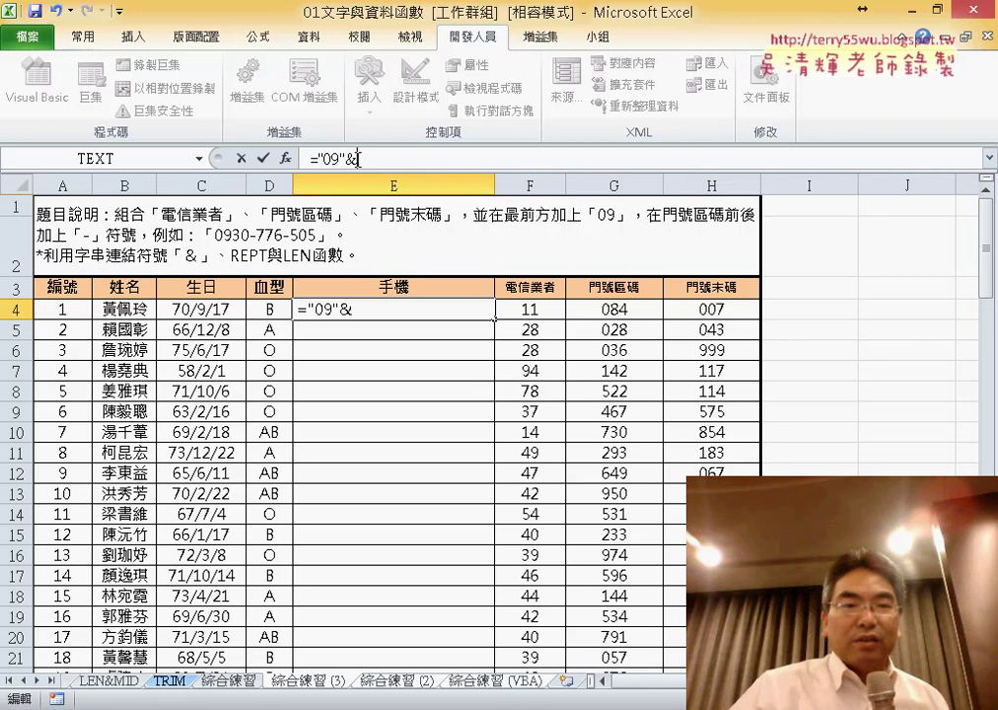
click(549, 311)
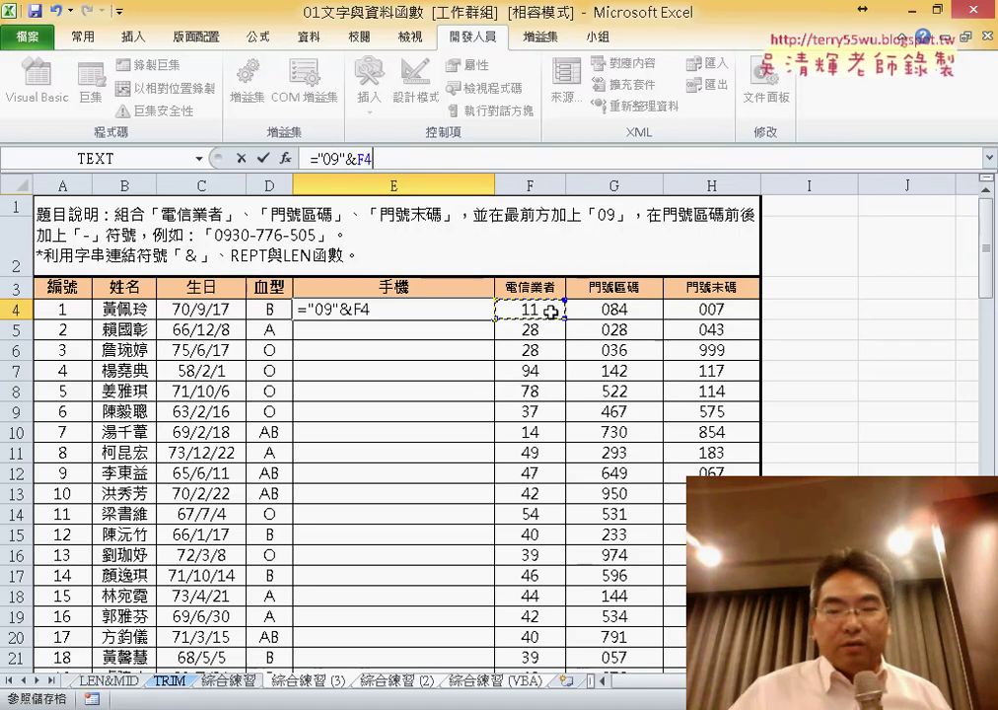
text(&"-"&)
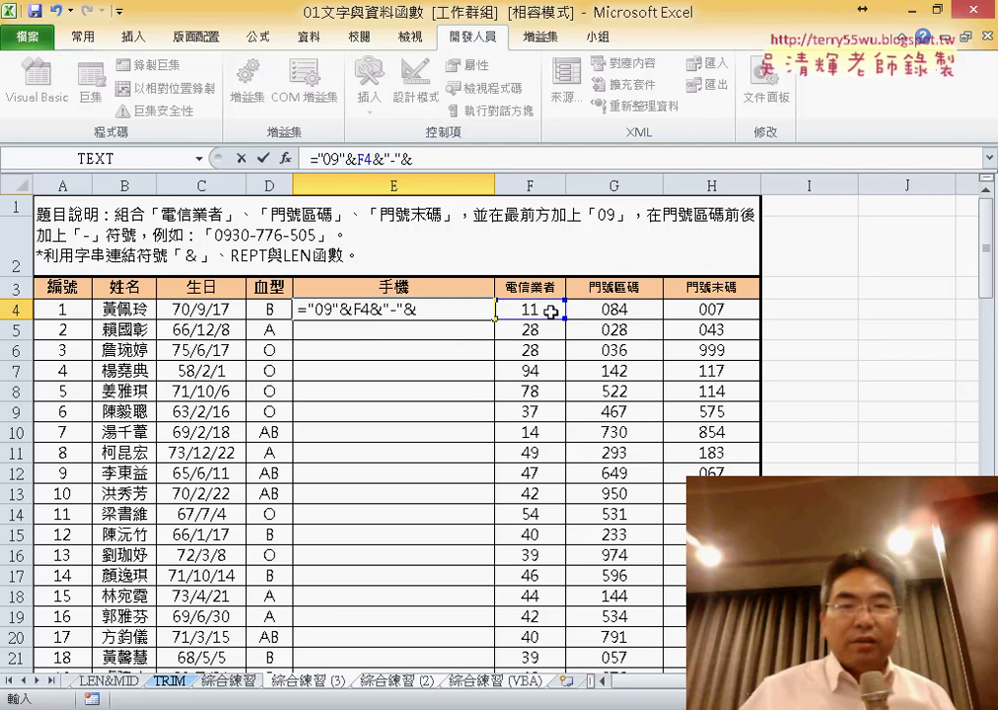
click(611, 310)
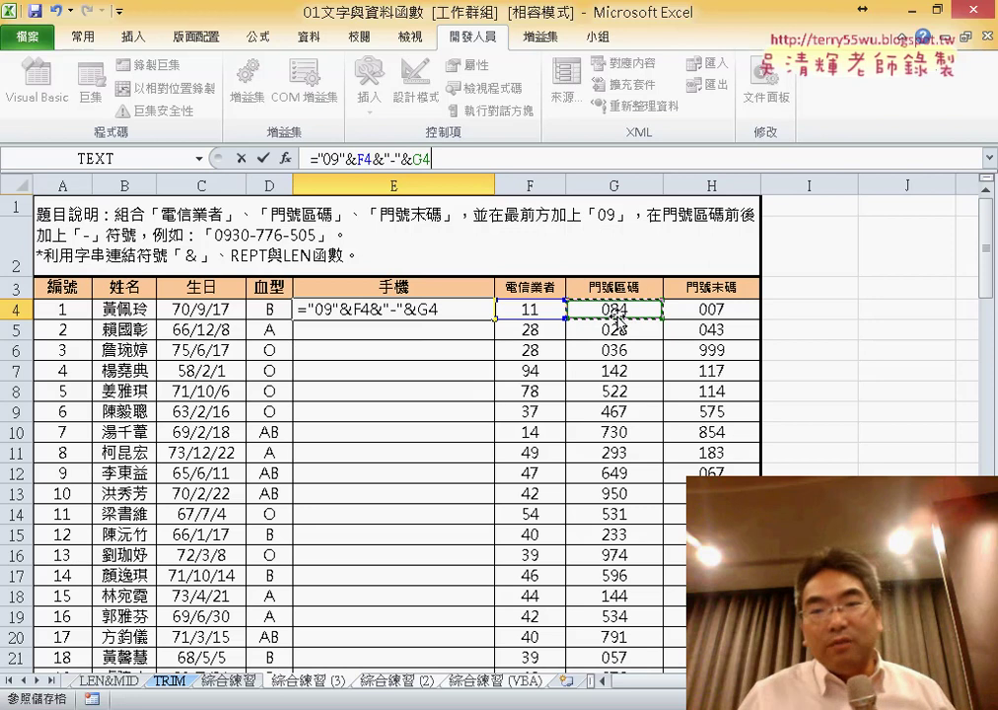
click(268, 160)
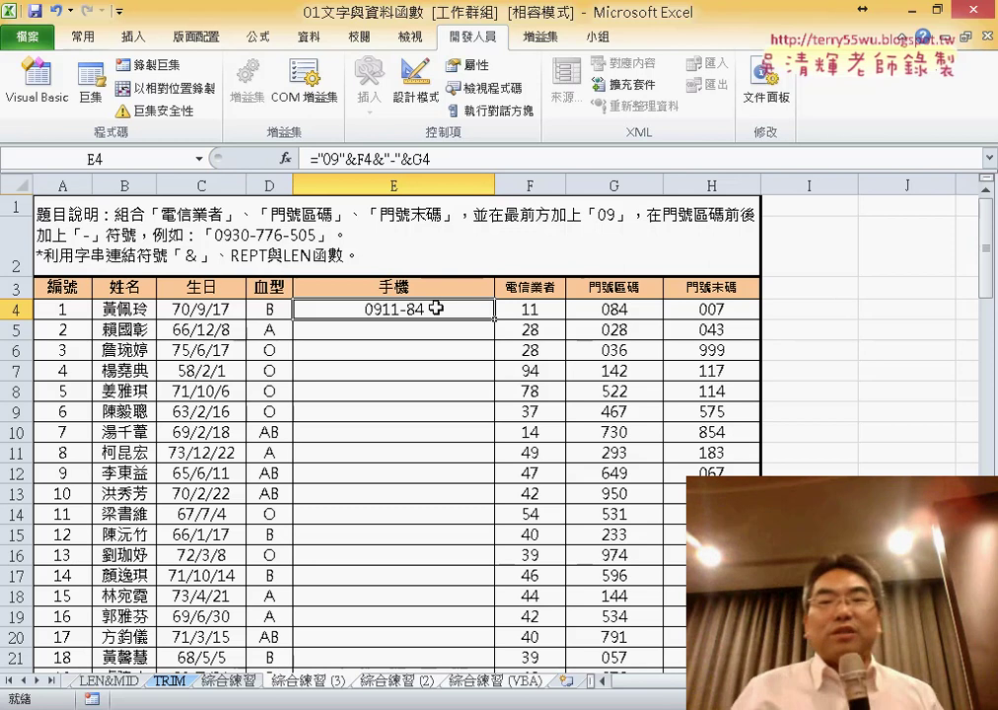
Narrow column I to about 2.75 width and select cell J4
drag(858, 185, 782, 186)
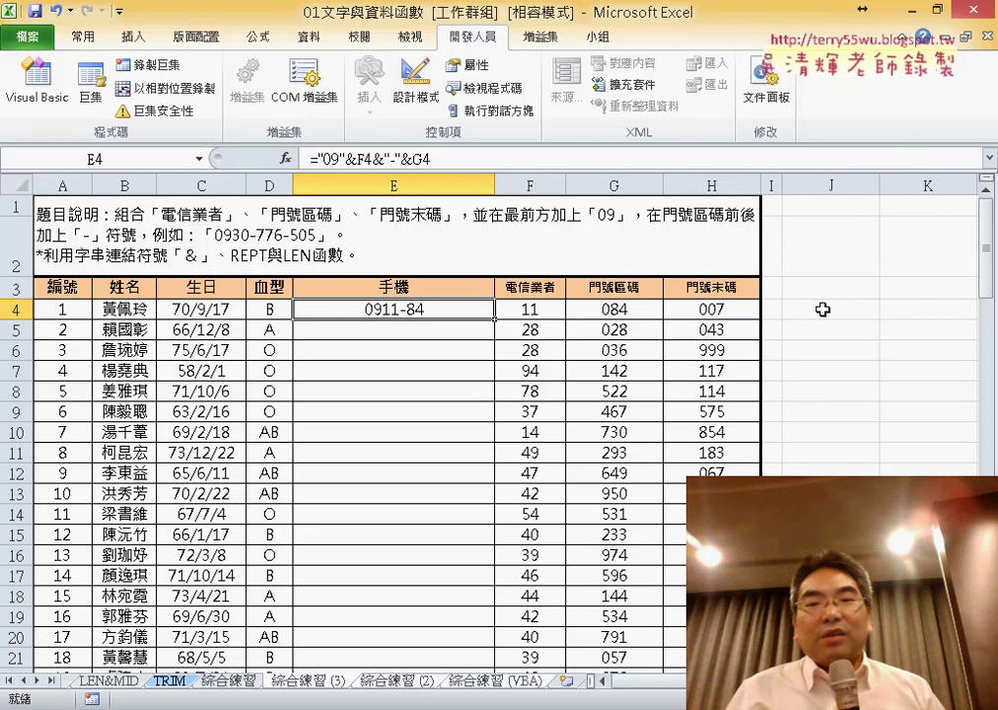
click(823, 310)
Insert =TEXT(G4,"000") in J4 through the function dialog so it shows 084
click(286, 159)
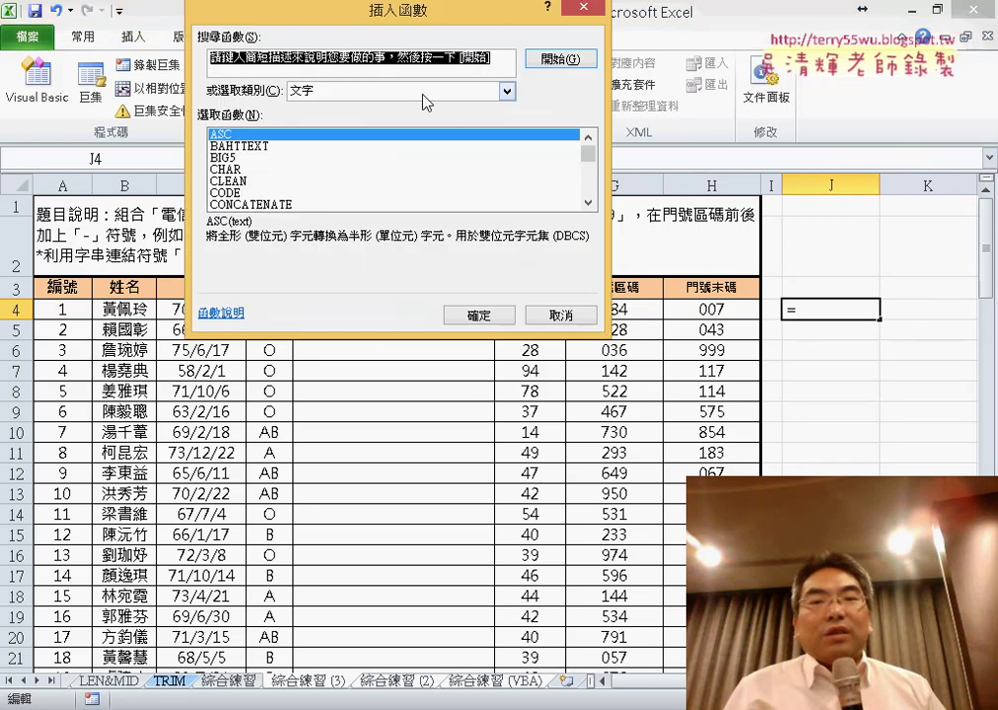
drag(589, 154, 594, 180)
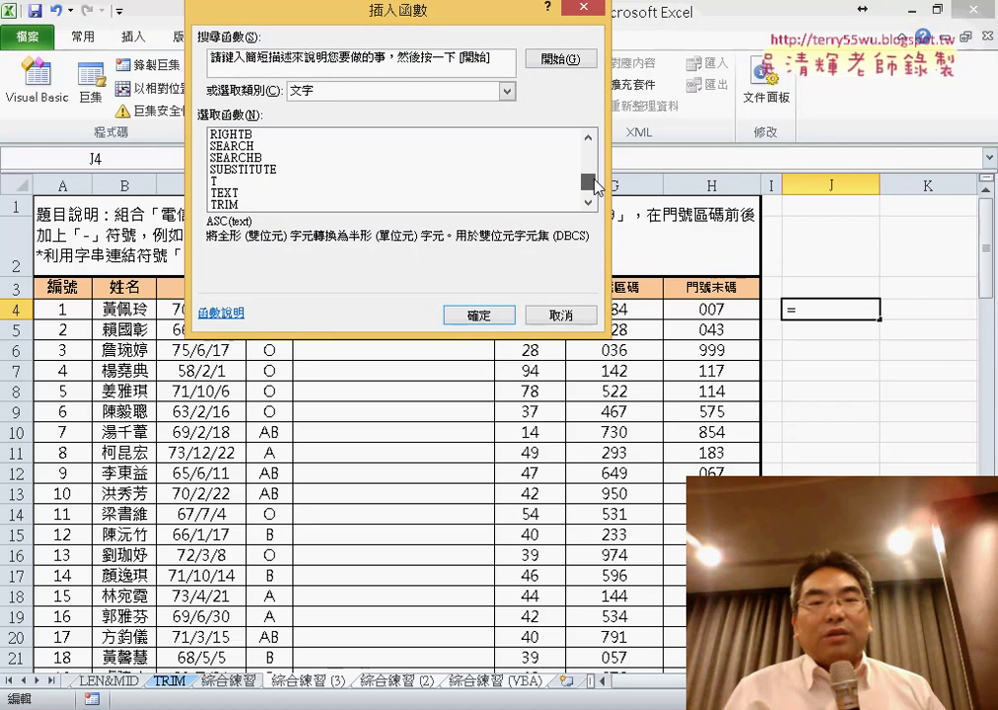
click(227, 193)
click(479, 316)
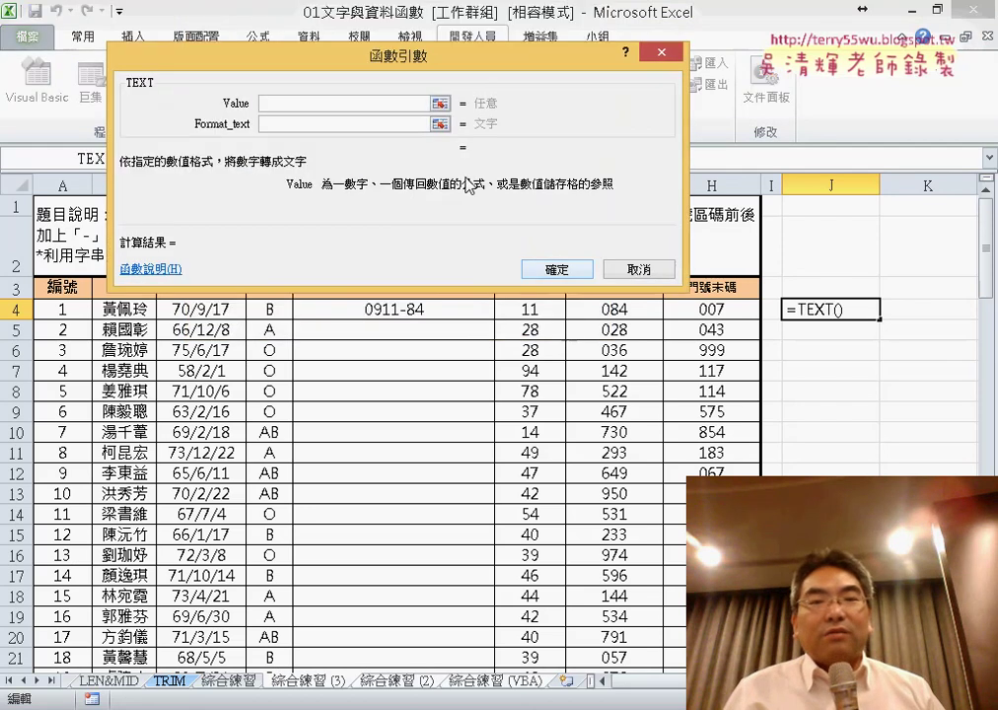
drag(299, 52, 287, 344)
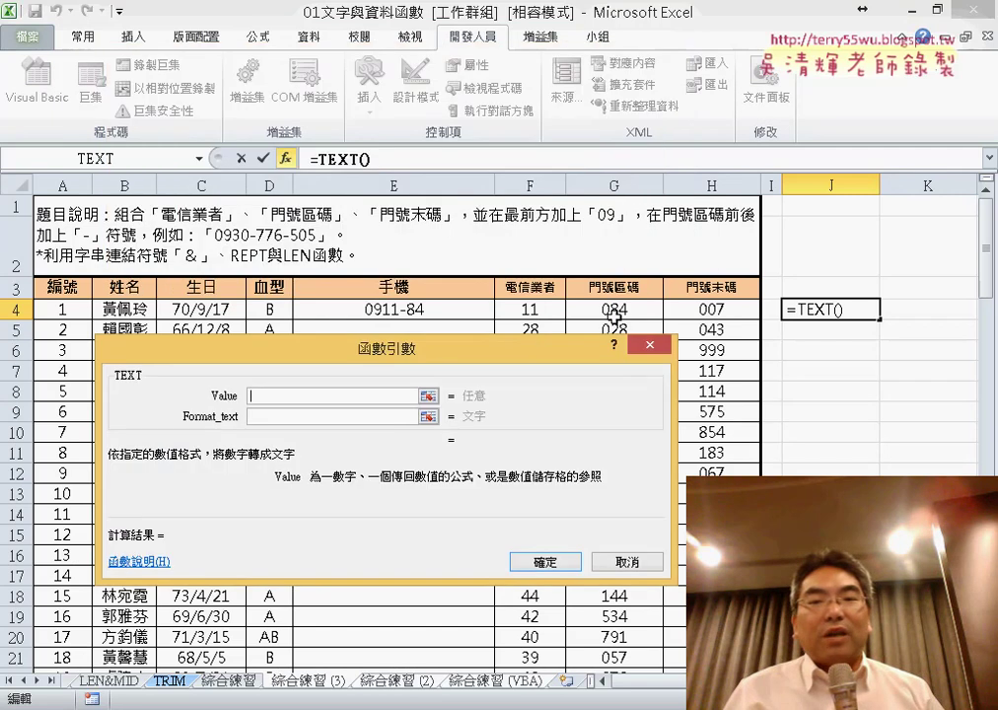
click(620, 311)
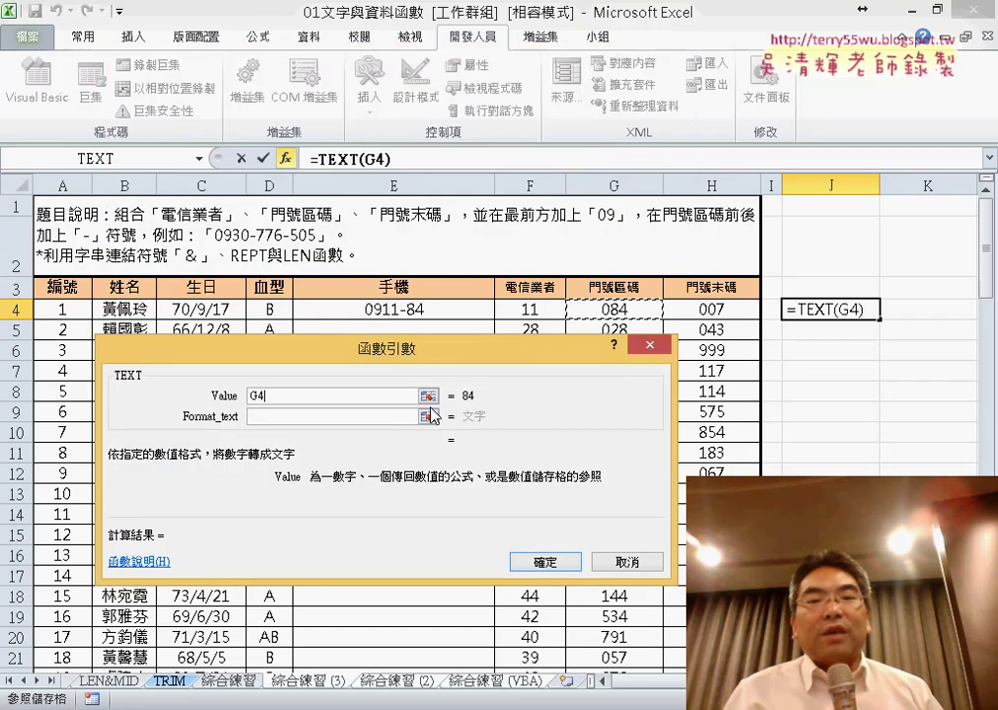
click(325, 416)
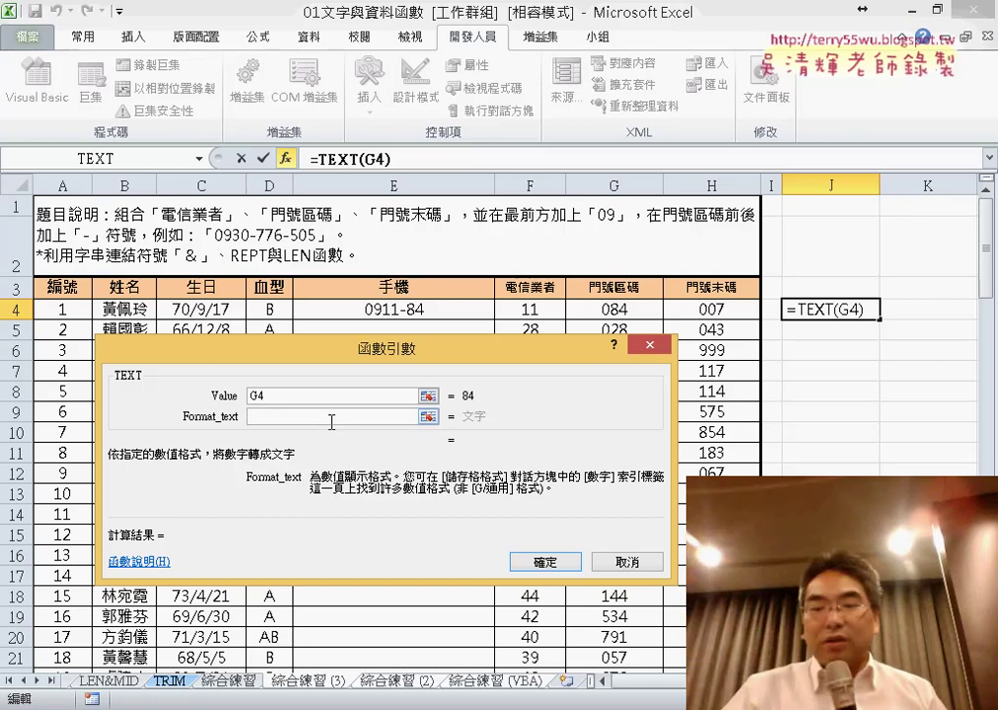
text("00)
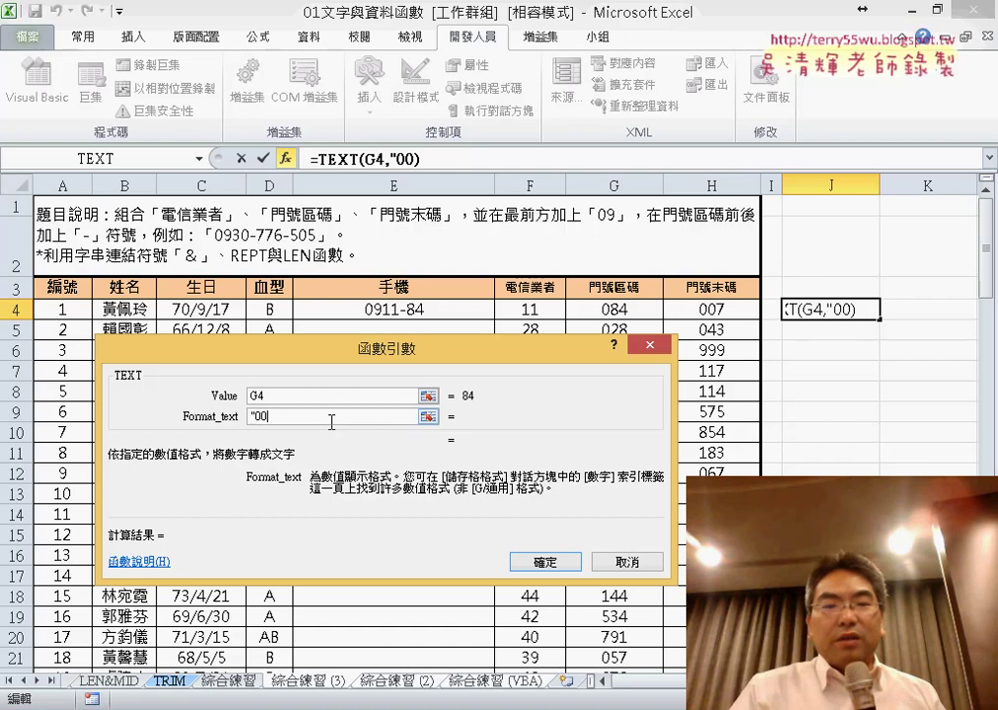
text(0")
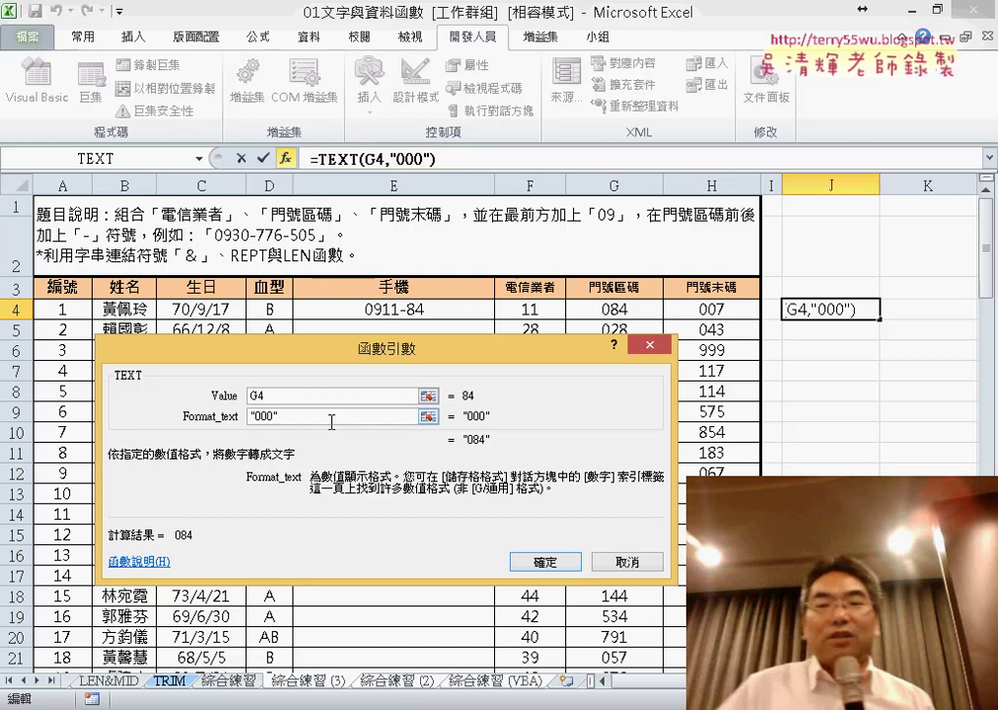
click(544, 562)
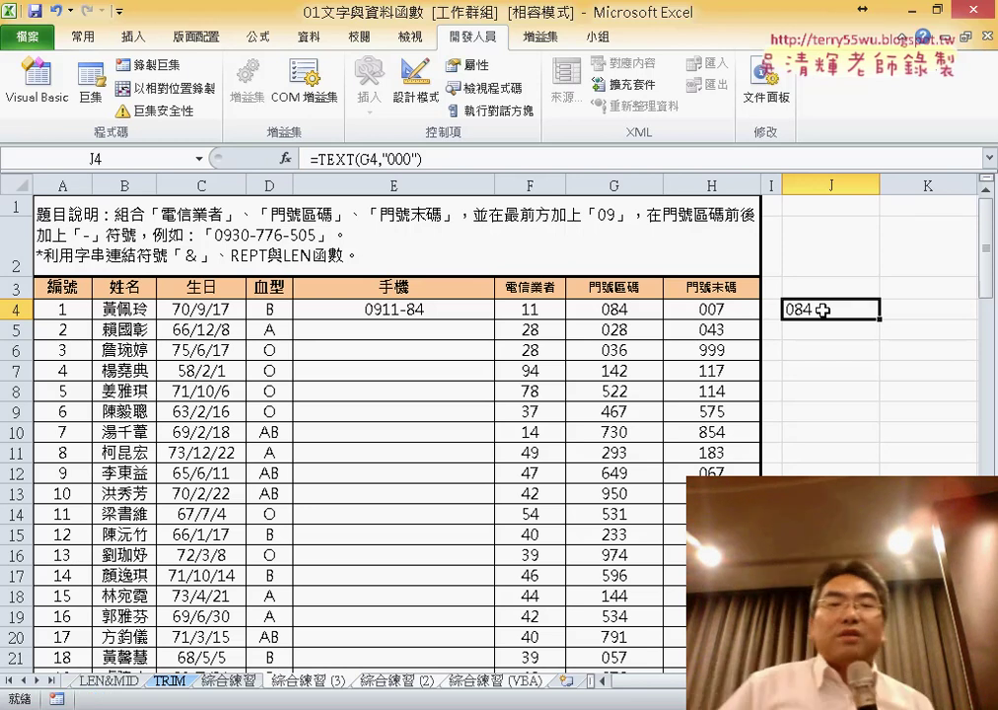
Change E4's formula to ="09"&F4&"-"&TEXT(G4,"000") so it shows 0911-084
click(426, 311)
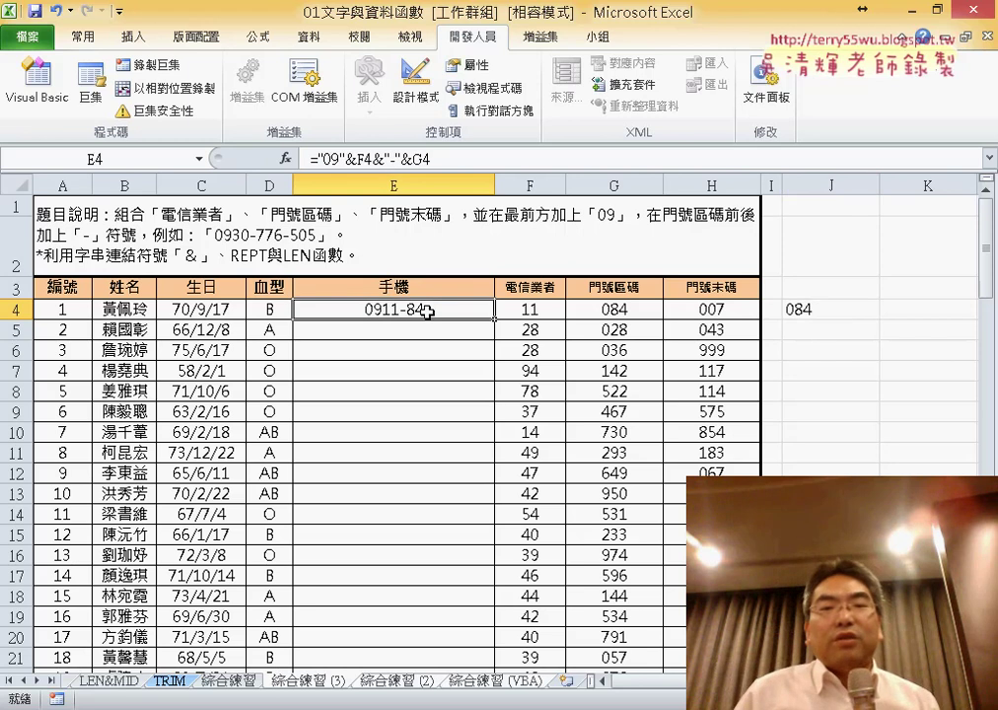
double_click(418, 158)
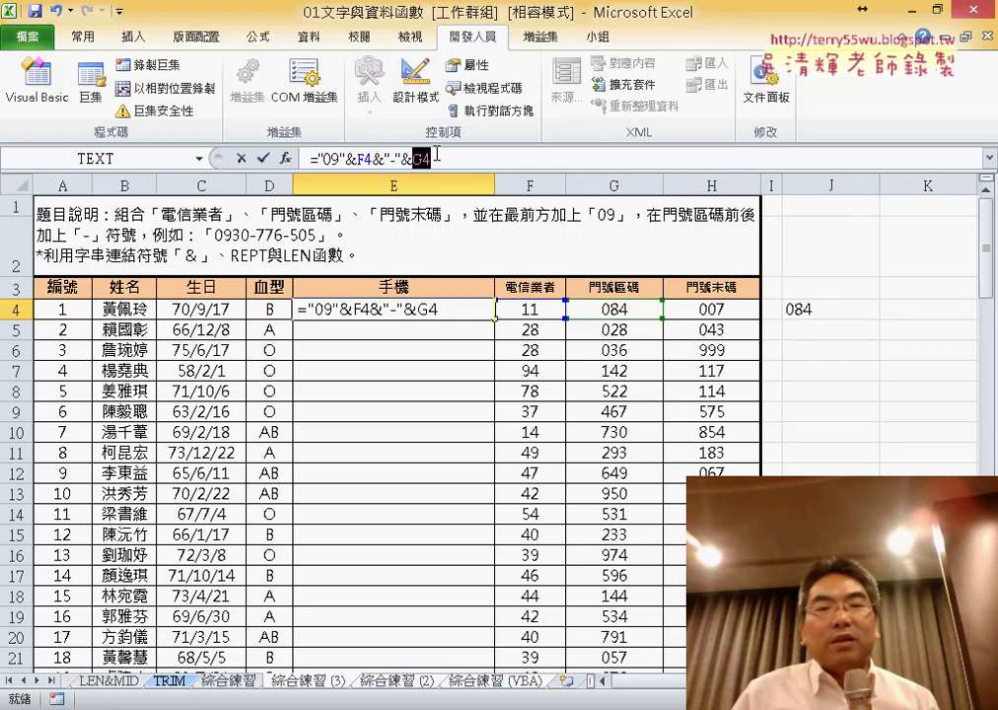
click(418, 157)
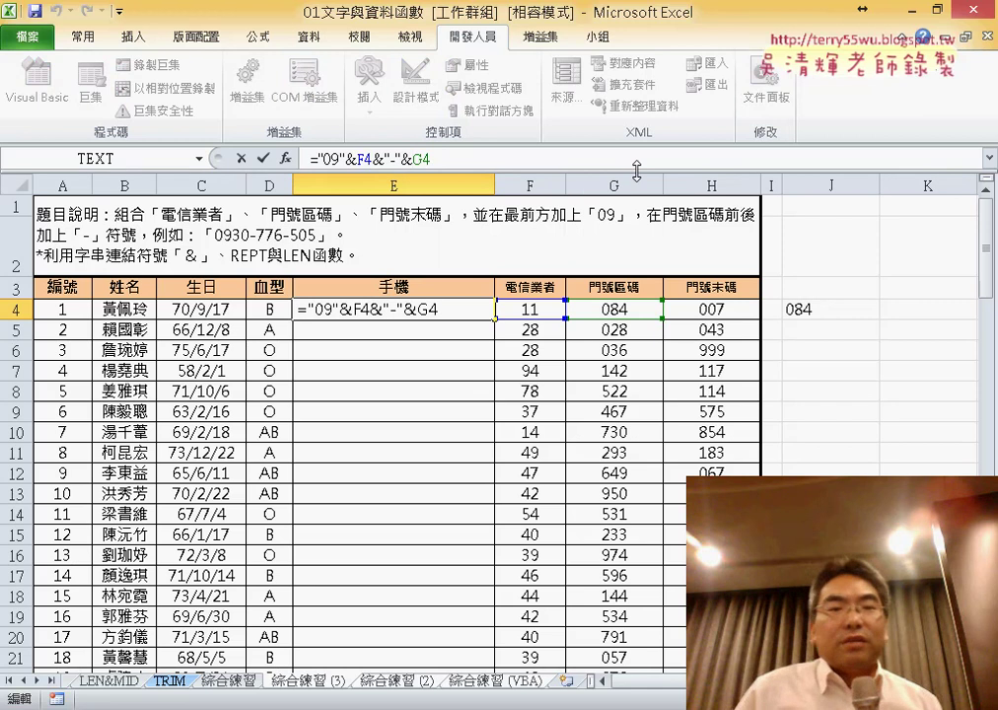
text(t)
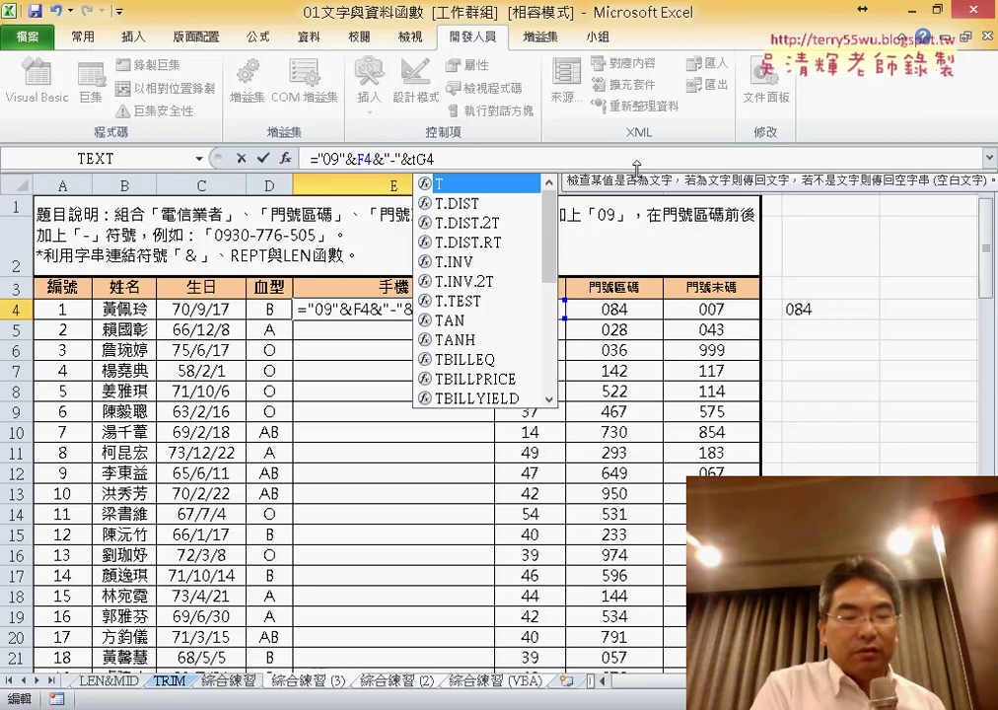
text(ext(G4)
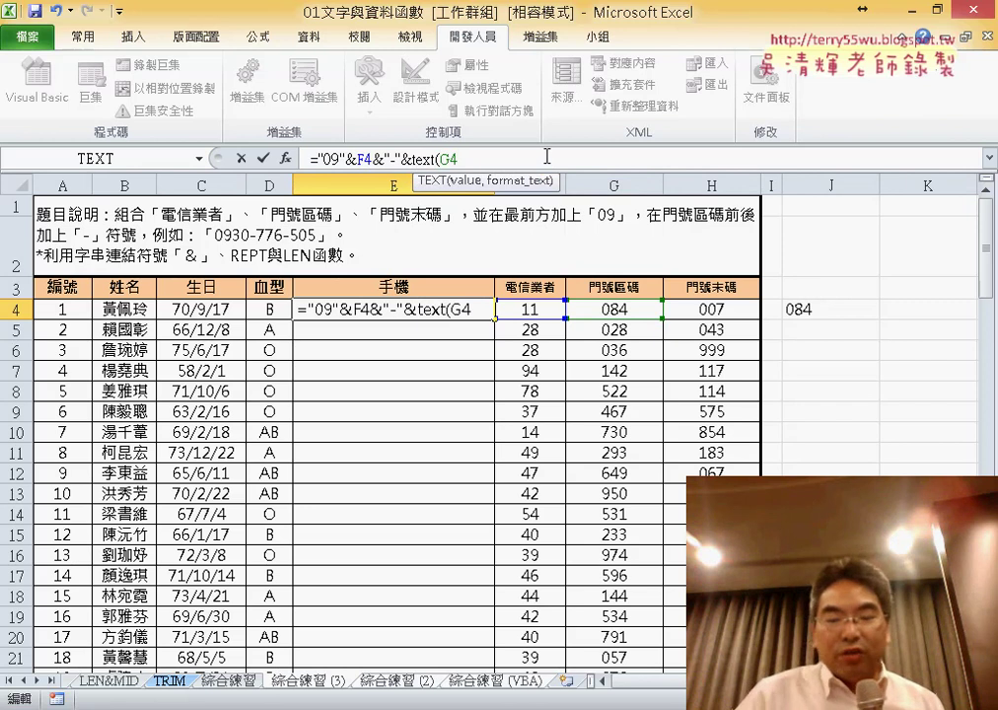
text(,")
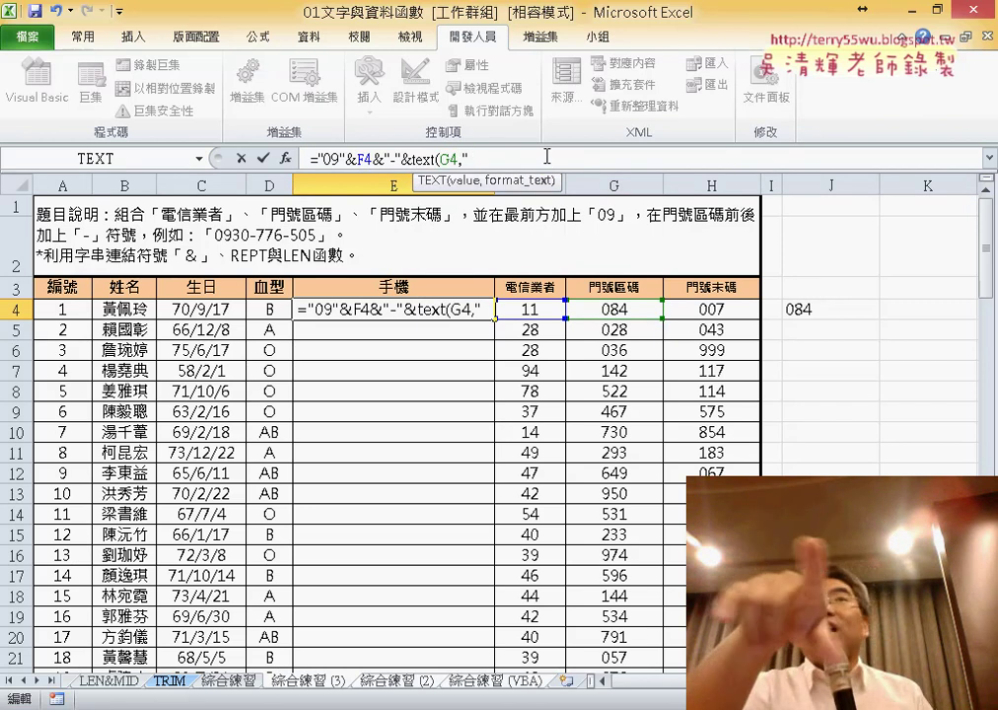
text(000)
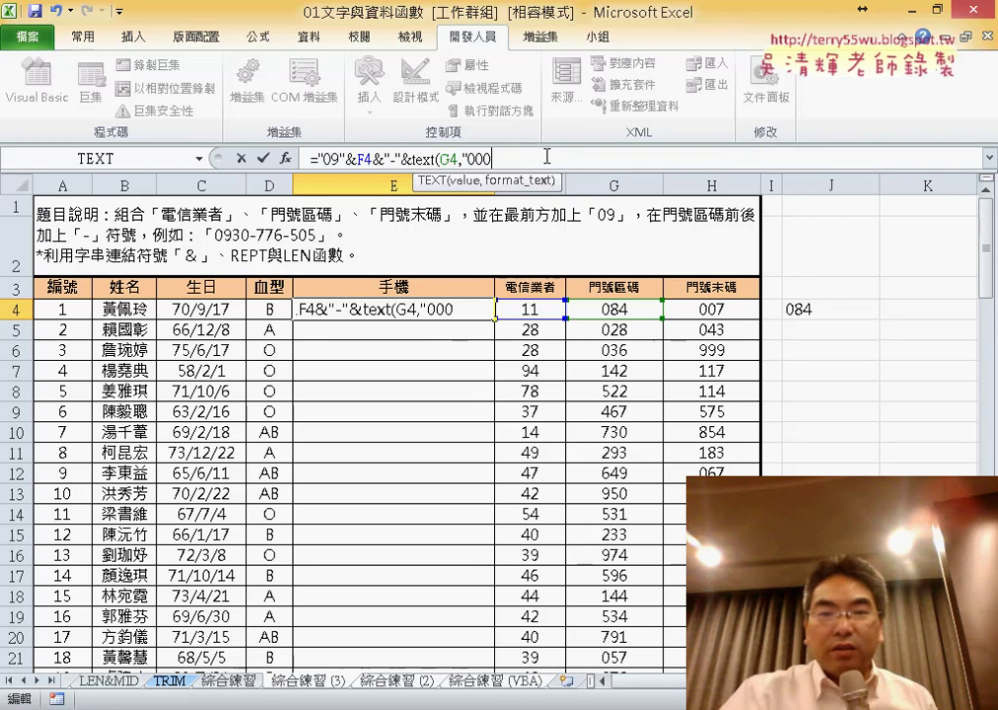
text("+)
key(ctrl+shift+Down)
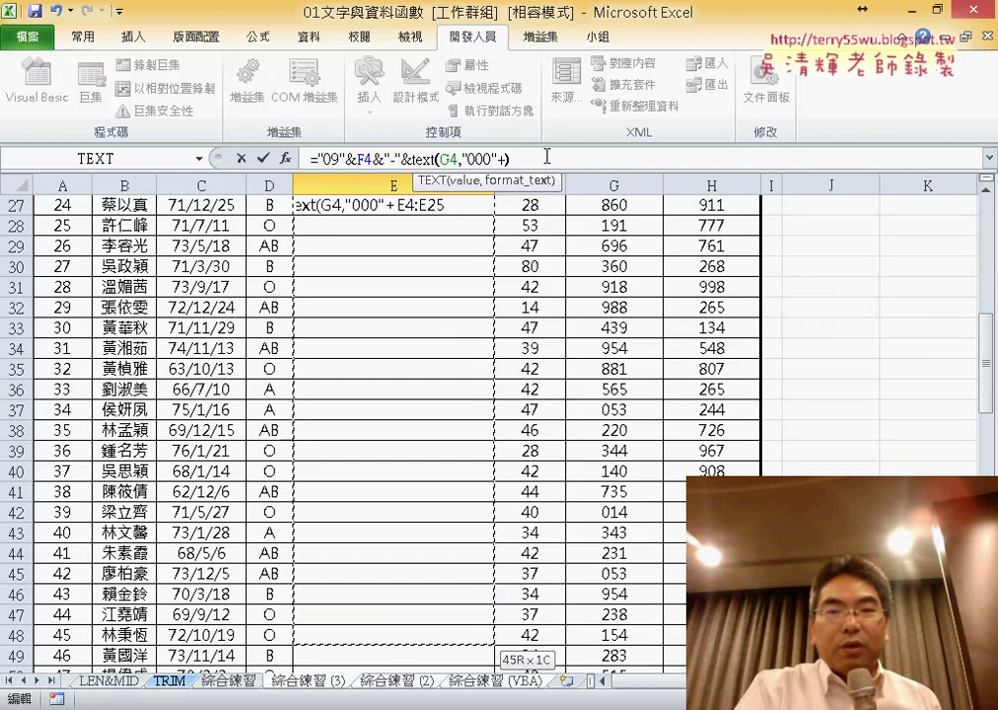
key(BackSpace)
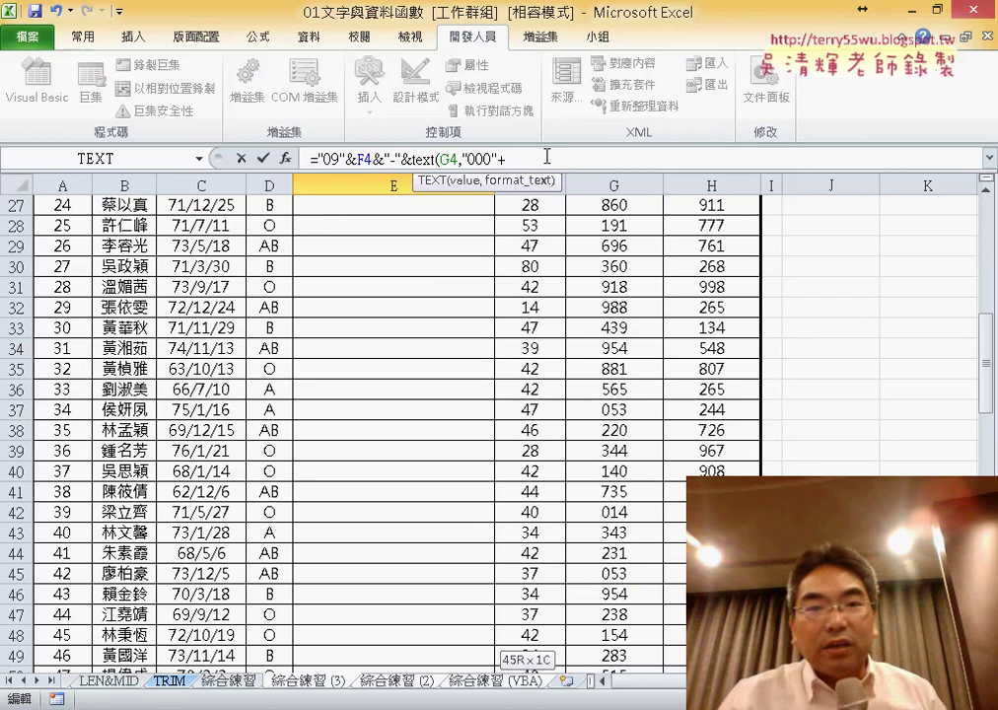
key(BackSpace)
text())
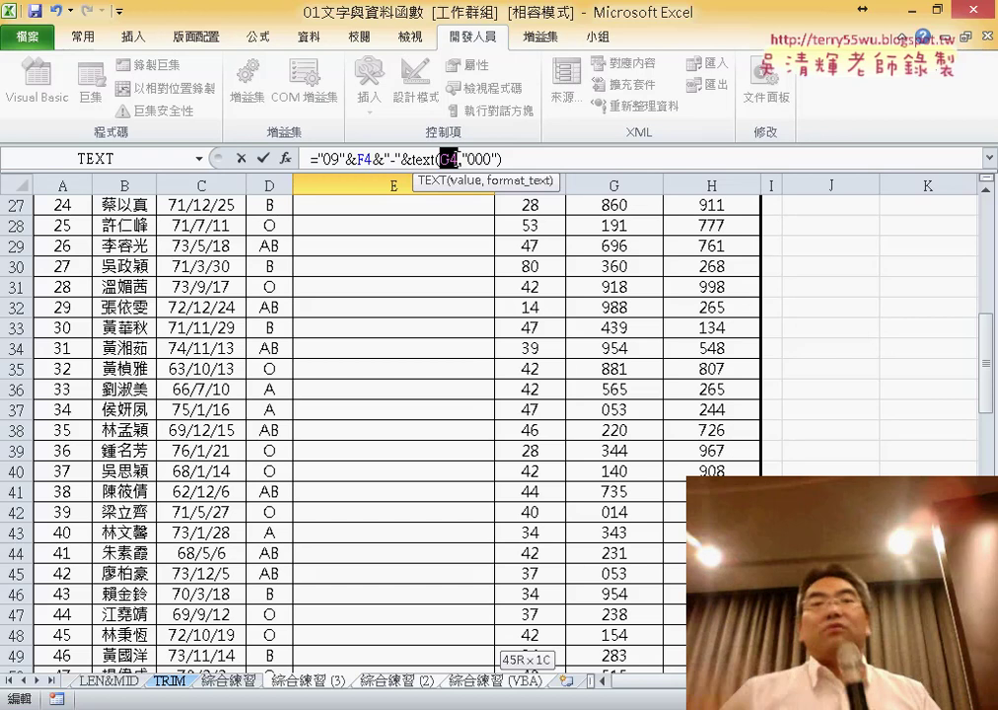
click(262, 158)
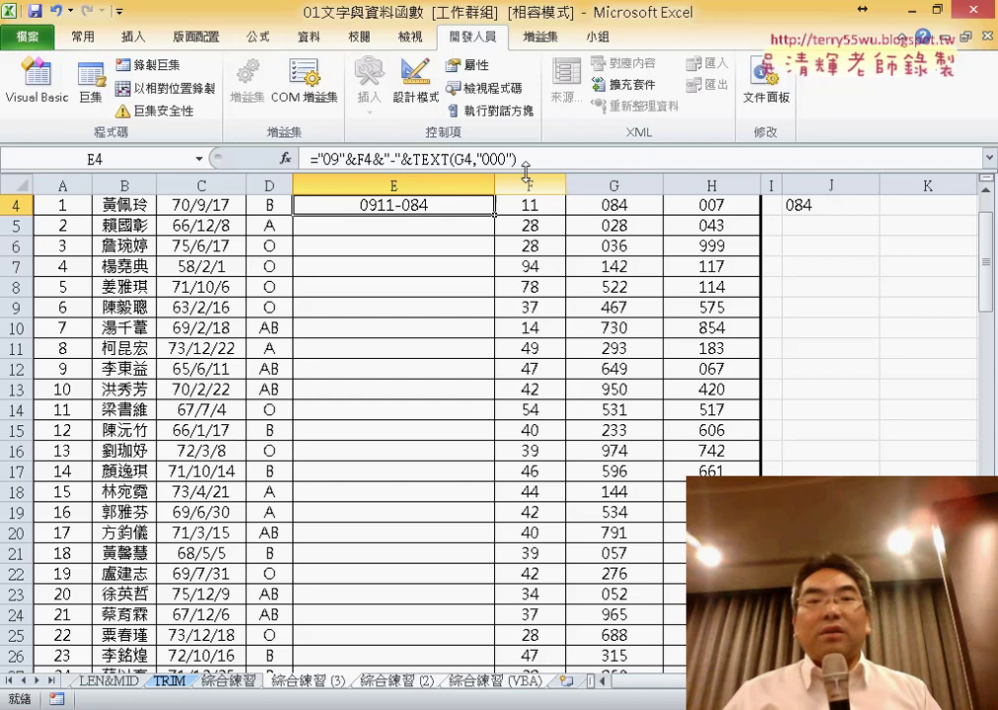
Select the G4 reference in E4's formula in the formula bar
drag(453, 158, 473, 158)
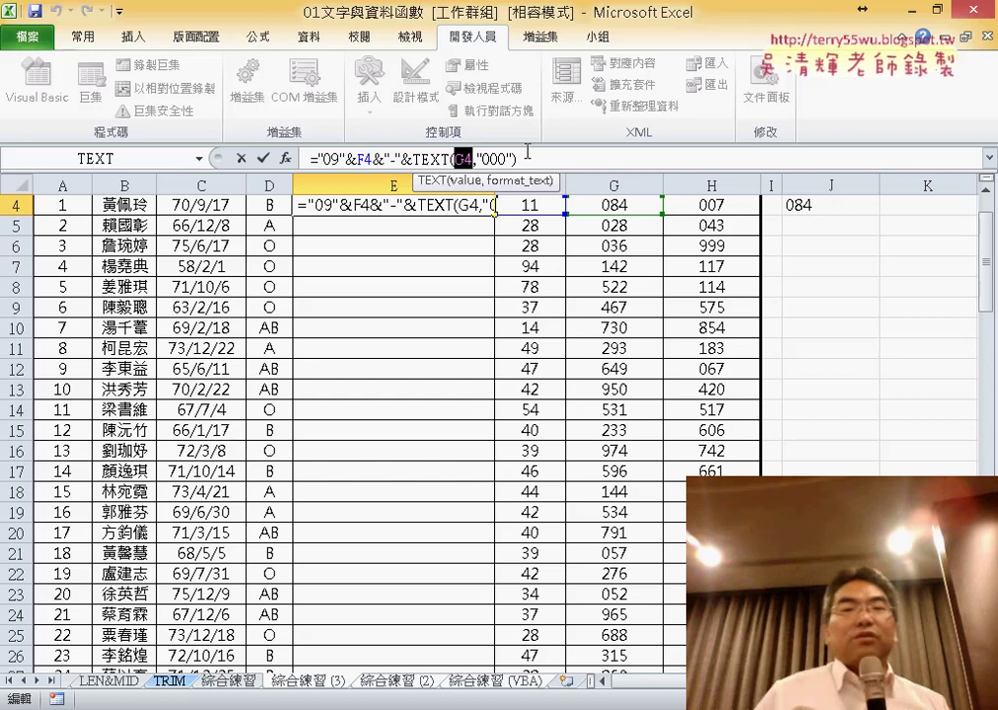
Copy &"-"&TEXT(G4,"000") and paste a second copy at the end of E4's formula
key(shift+End)
drag(452, 160, 365, 158)
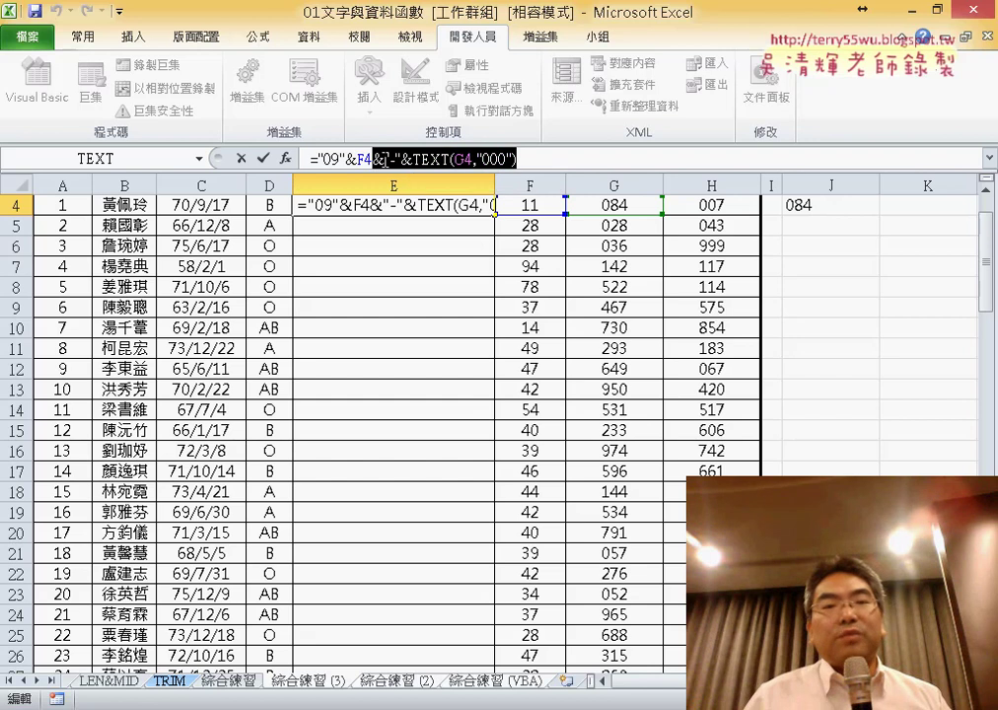
right_click(572, 160)
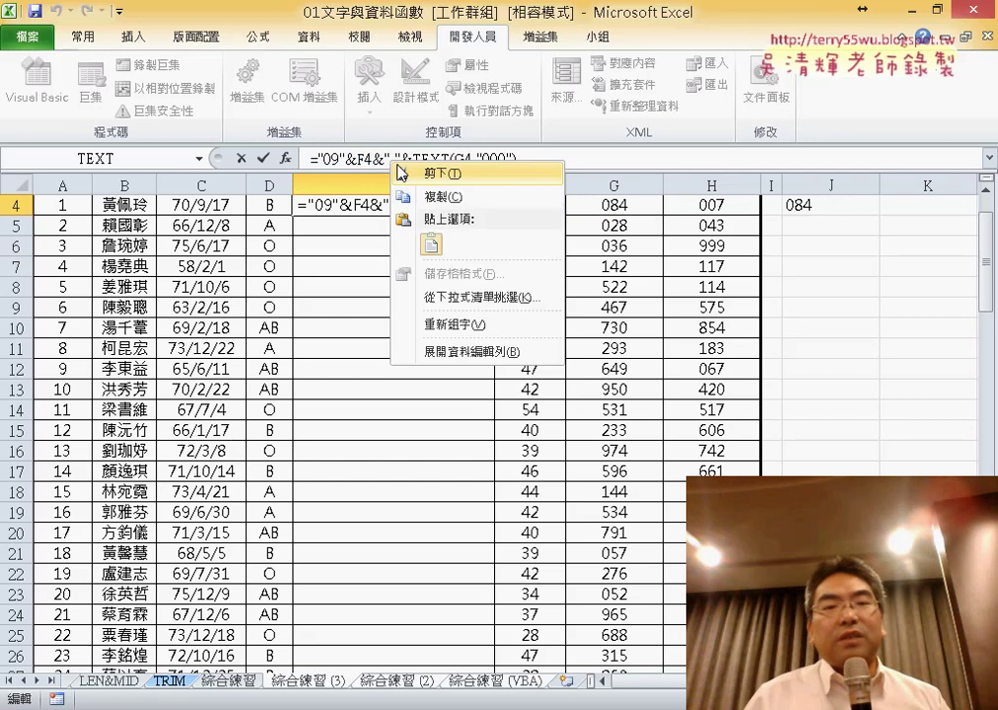
click(612, 197)
click(550, 158)
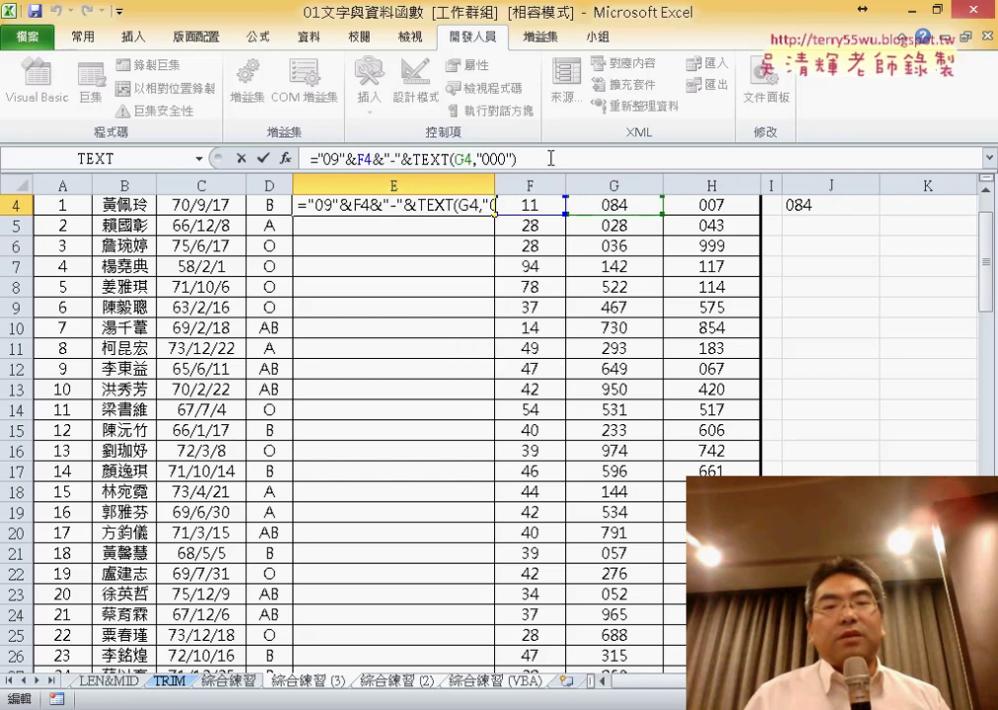
right_click(572, 158)
click(595, 241)
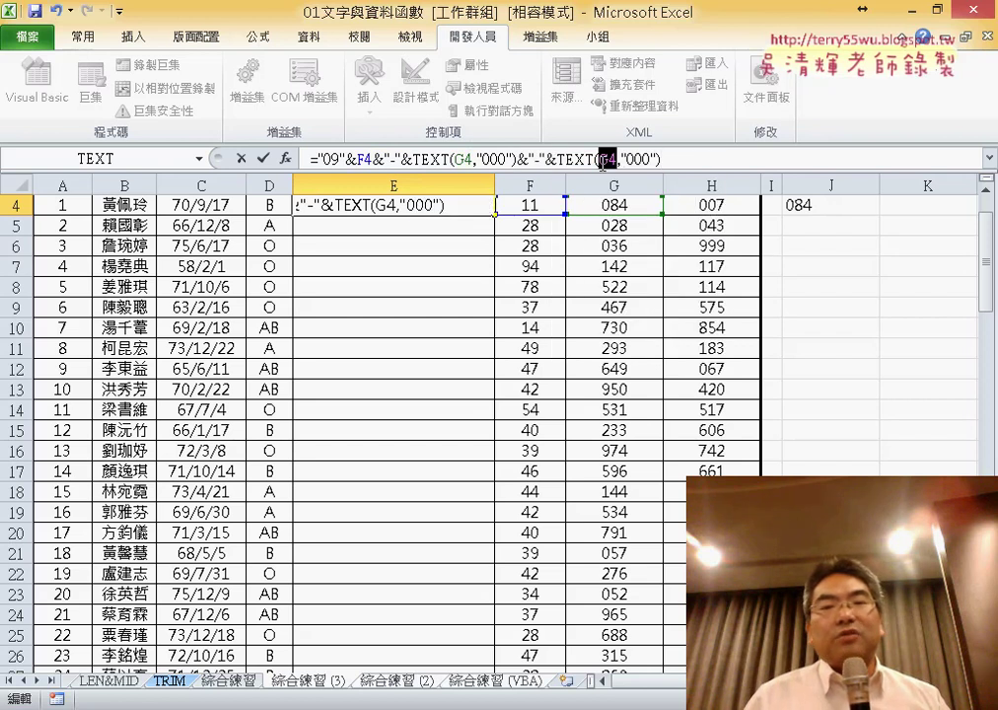
Switch the second TEXT to H4 and fill the formula down column E
click(712, 204)
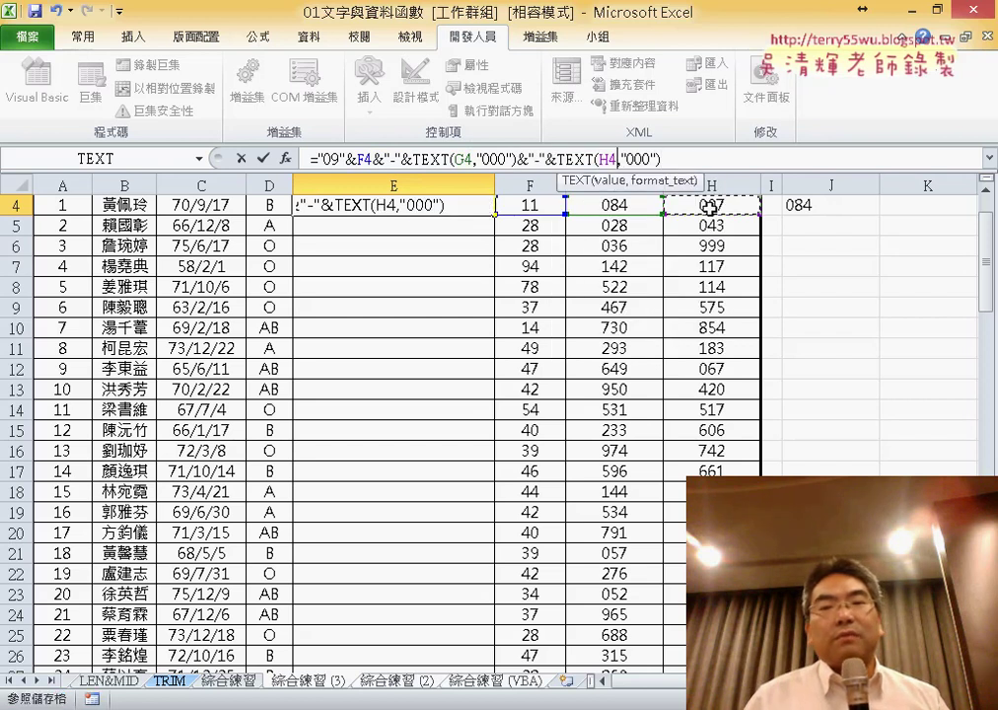
click(264, 159)
double_click(495, 215)
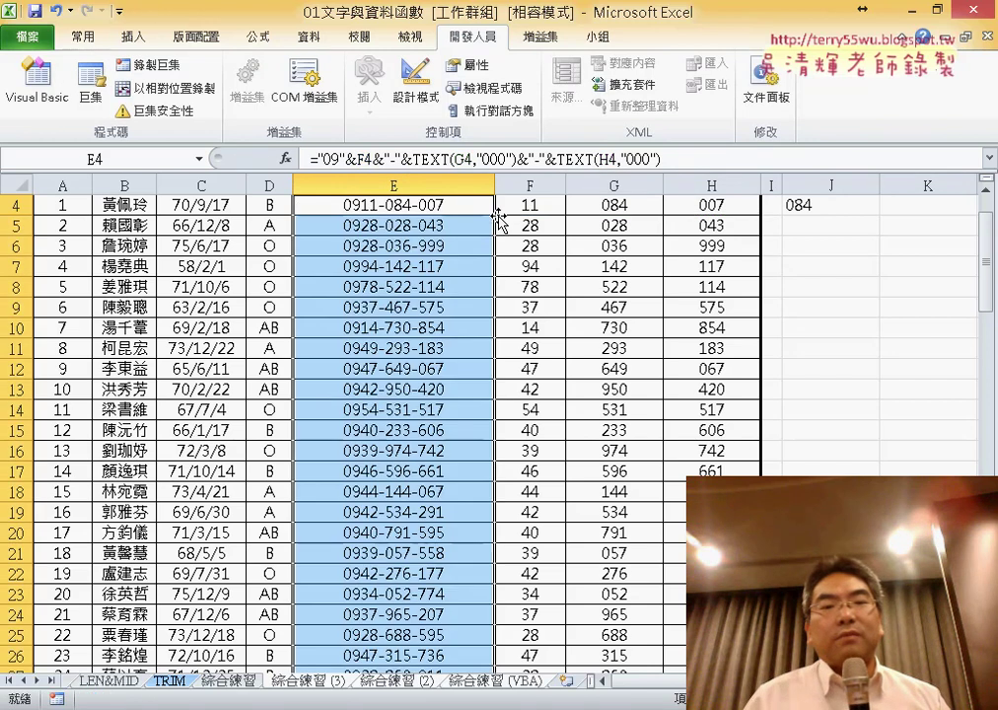